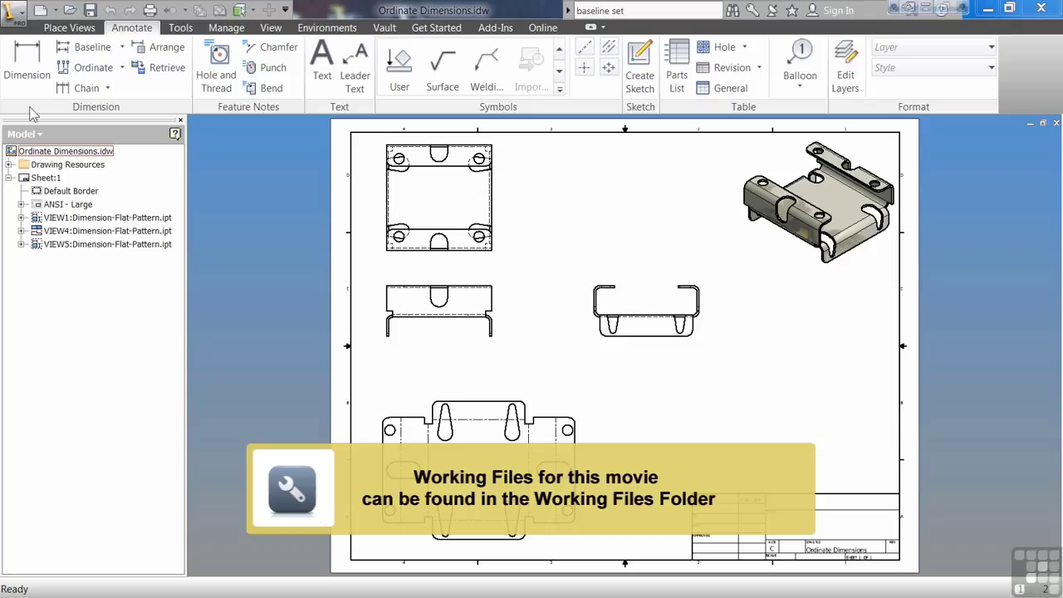
# Start the Ordinate tool on the flat-pattern view at the bottom of the sheet
pyautogui.click(95, 69)
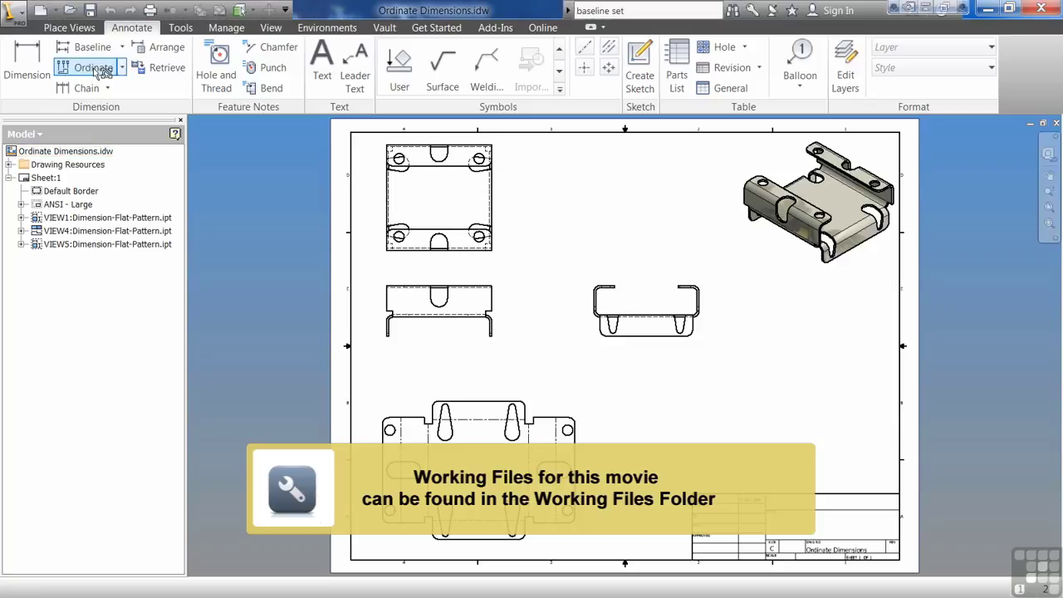
pyautogui.click(575, 409)
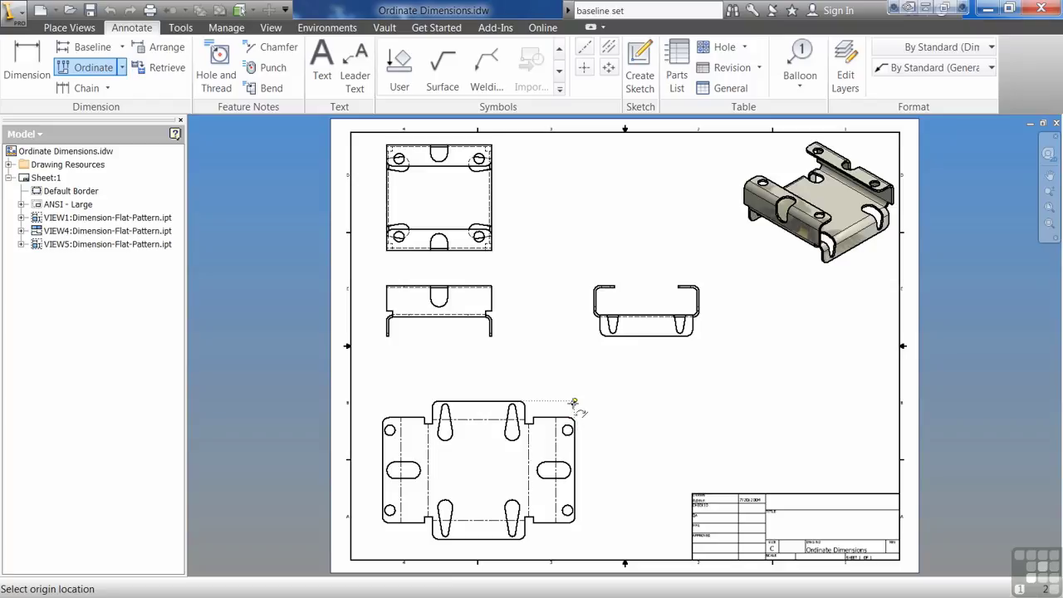
# Place ordinate dimensions 0.00 to 91.33 above the flat pattern, with the origin at its top-right corner
pyautogui.click(574, 402)
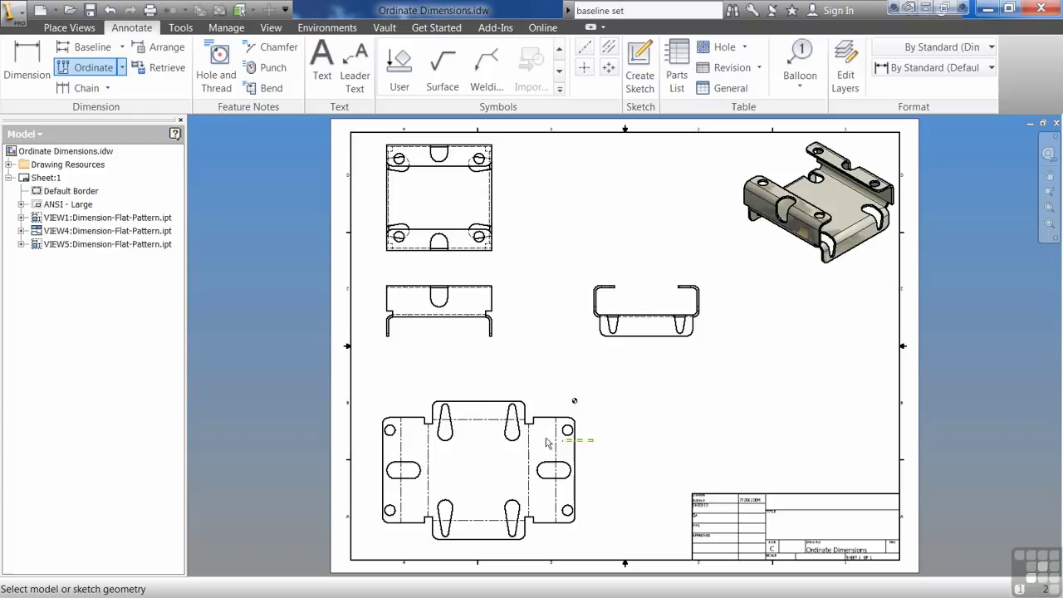
pyautogui.moveTo(594, 442); pyautogui.dragTo(371, 411)
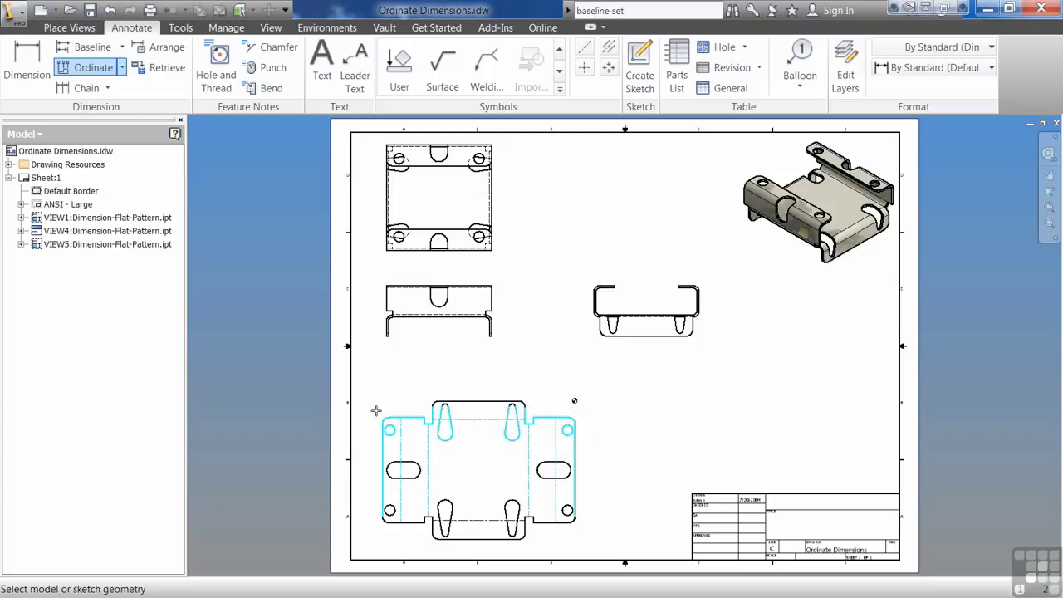
pyautogui.rightClick(465, 378)
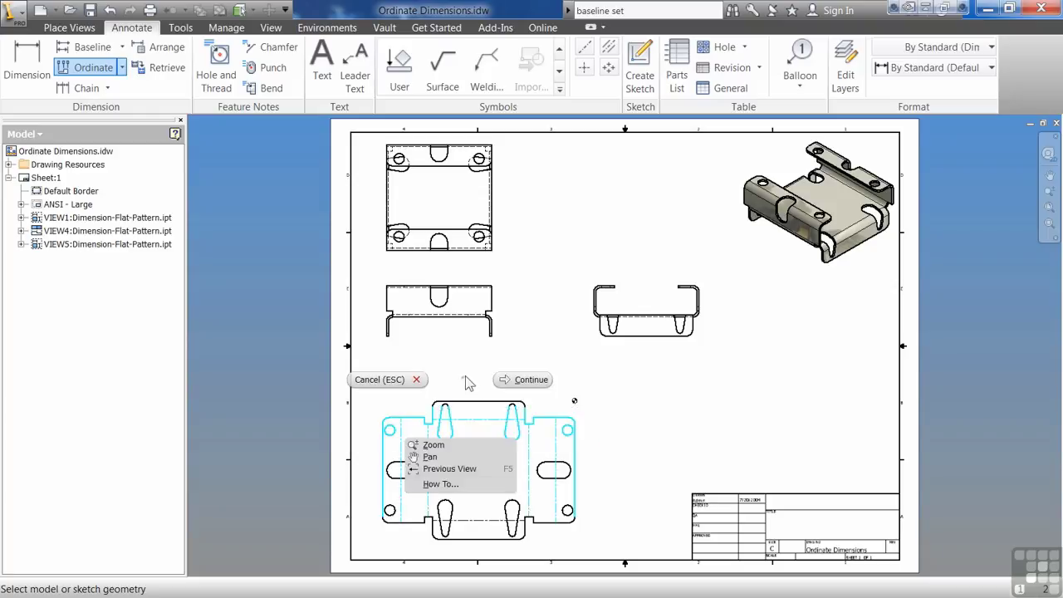
pyautogui.click(522, 379)
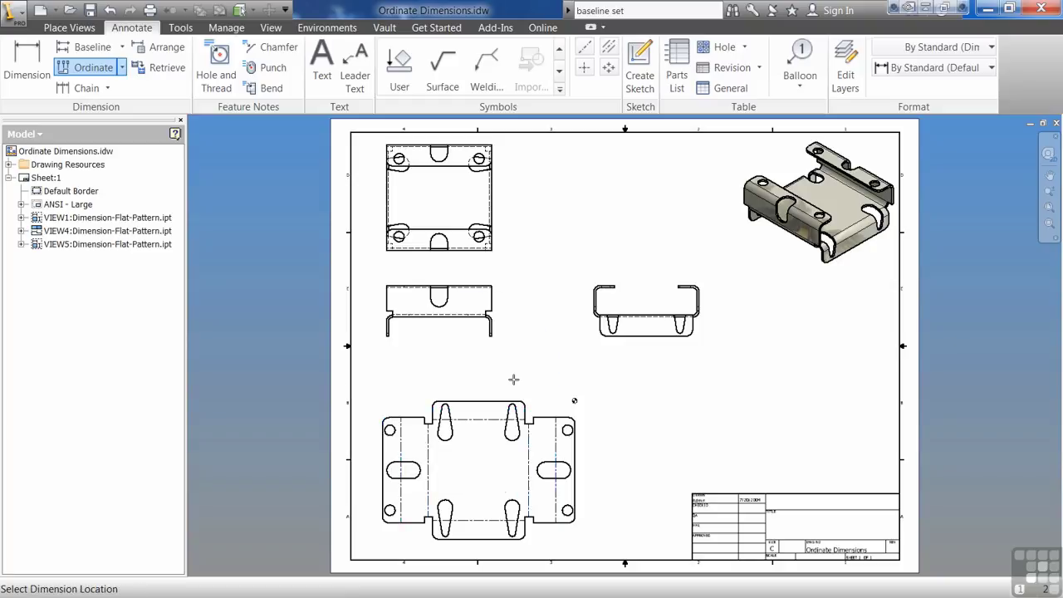
pyautogui.click(516, 374)
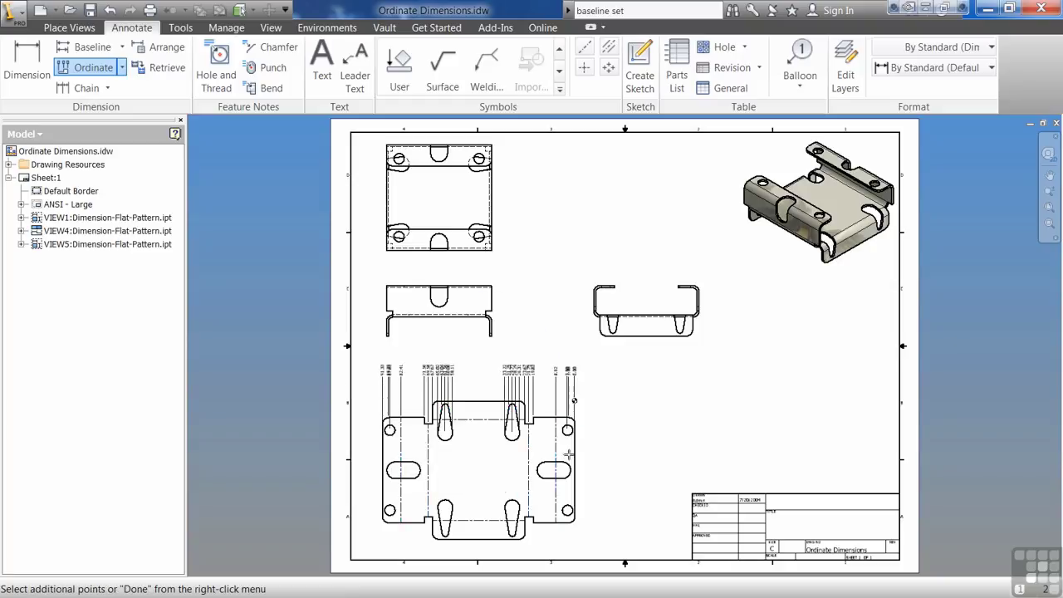
pyautogui.scroll(2, 499, 429)
pyautogui.rightClick(465, 428)
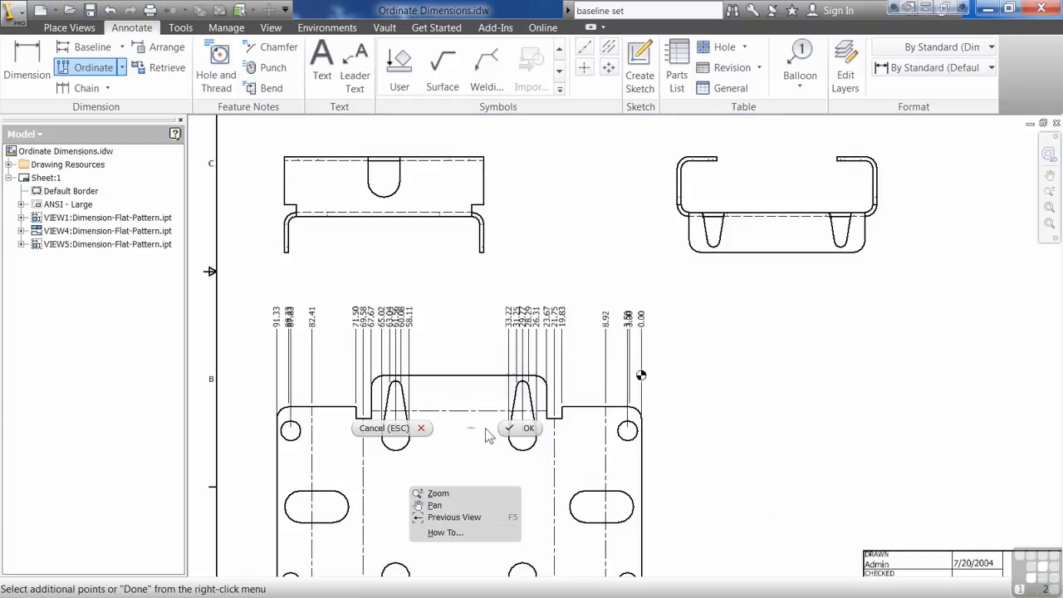
pyautogui.click(531, 432)
pyautogui.moveTo(413, 456); pyautogui.dragTo(472, 473, button='middle')
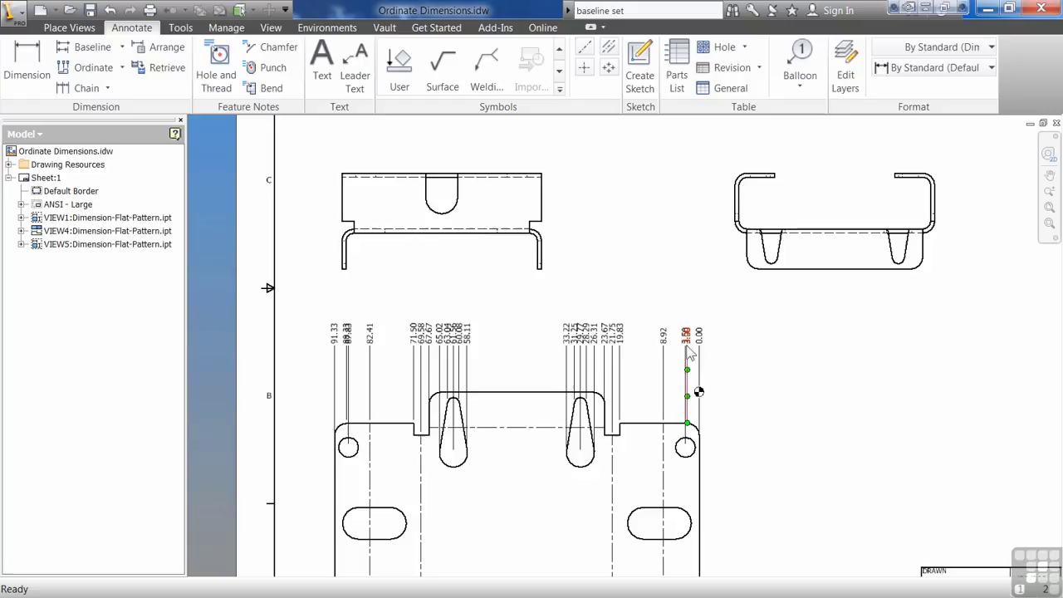
# Delete the 26.31, 58.11, 60.08, 63.04, 65.02 and 89.83 ordinate dimensions
pyautogui.click(594, 407)
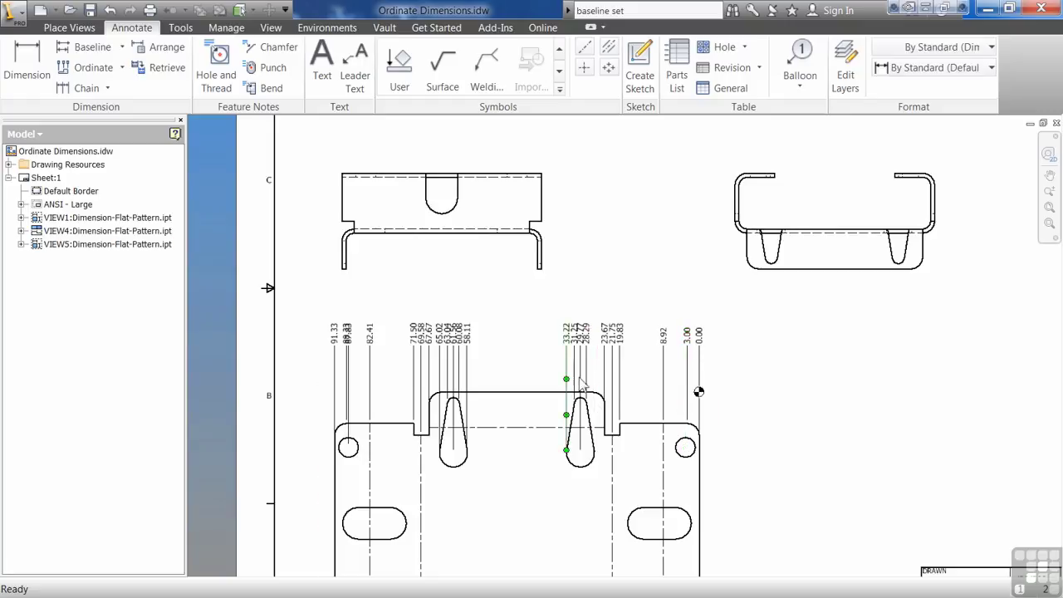
pyautogui.press('Delete')
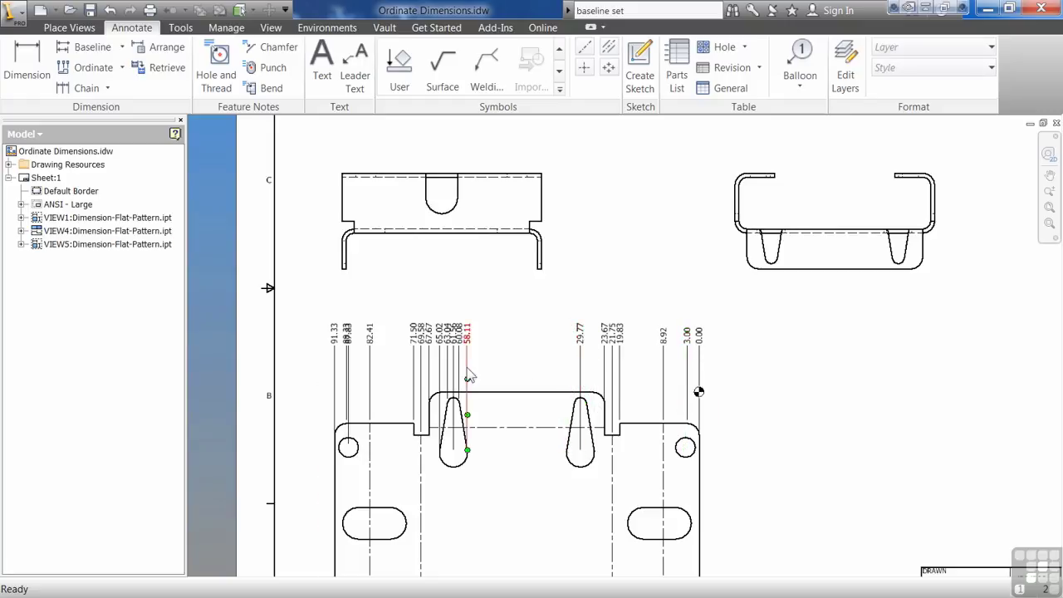
pyautogui.click(469, 377)
pyautogui.press('Delete')
pyautogui.click(459, 373)
pyautogui.press('Delete')
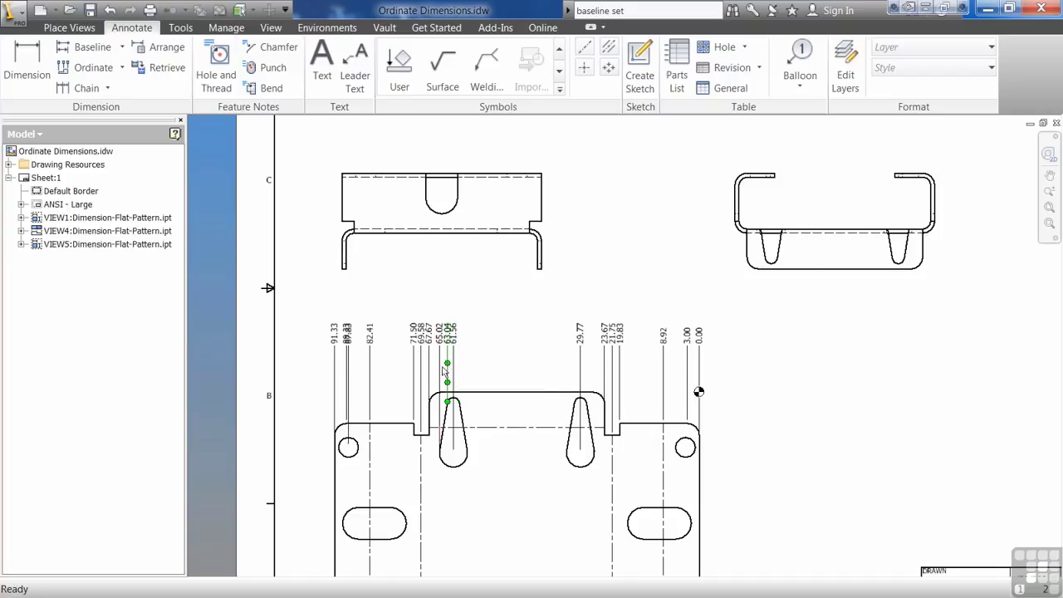
pyautogui.click(450, 372)
pyautogui.press('Delete')
pyautogui.click(440, 376)
pyautogui.press('Delete')
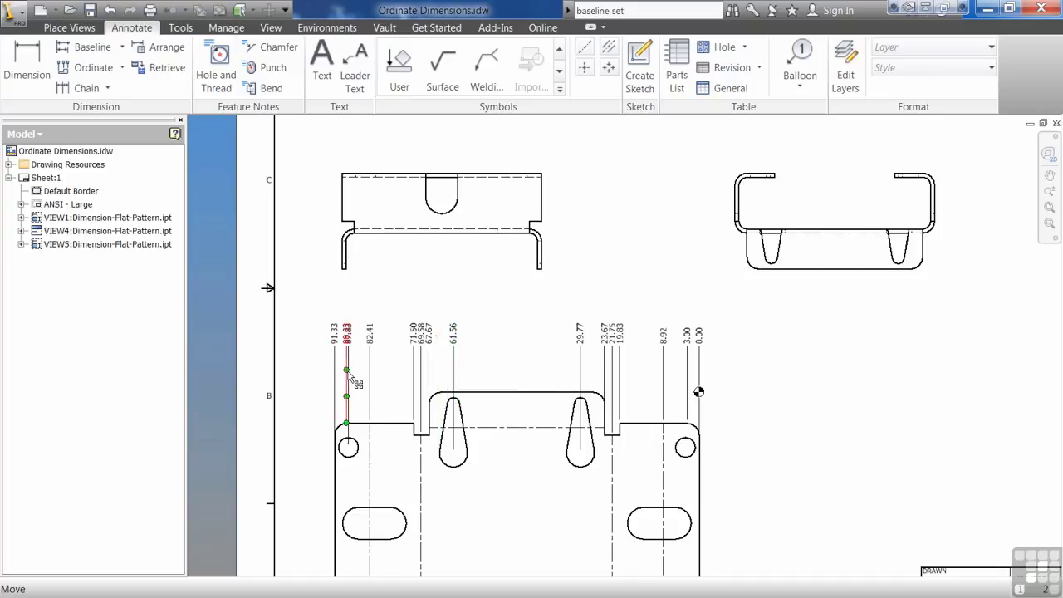
pyautogui.click(349, 376)
pyautogui.press('Delete')
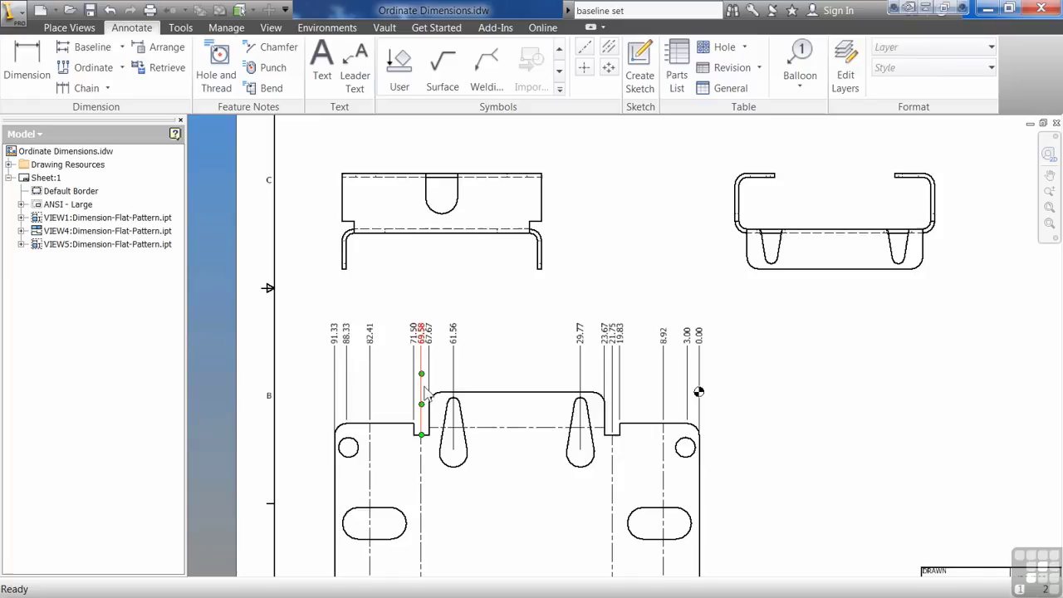
# Delete the 69.58, 21.75, 3.00 and 88.33 ordinate dimensions, leaving ten values
pyautogui.click(423, 389)
pyautogui.press('Delete')
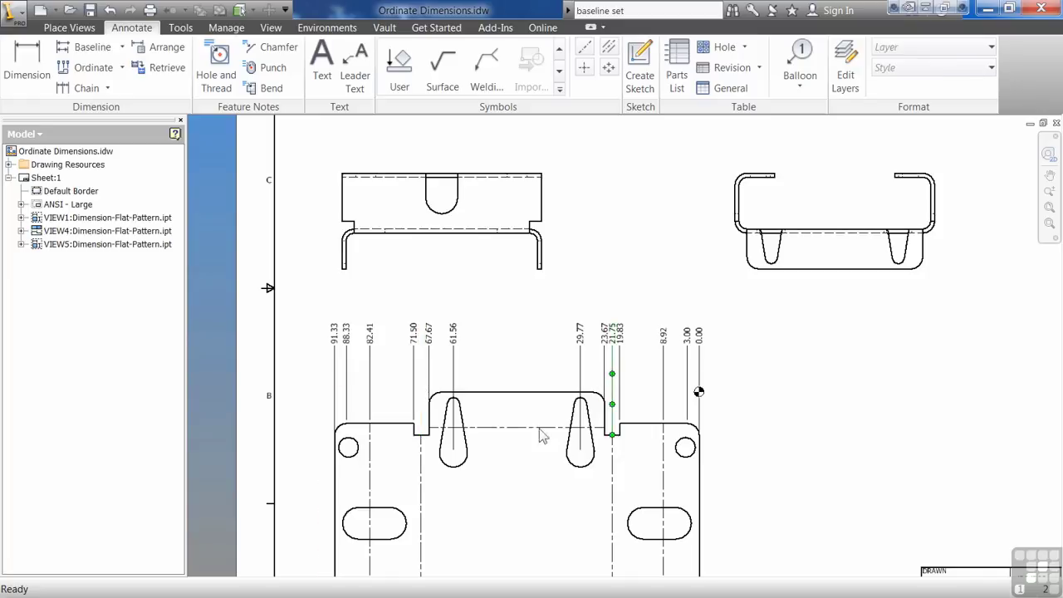
pyautogui.press('Delete')
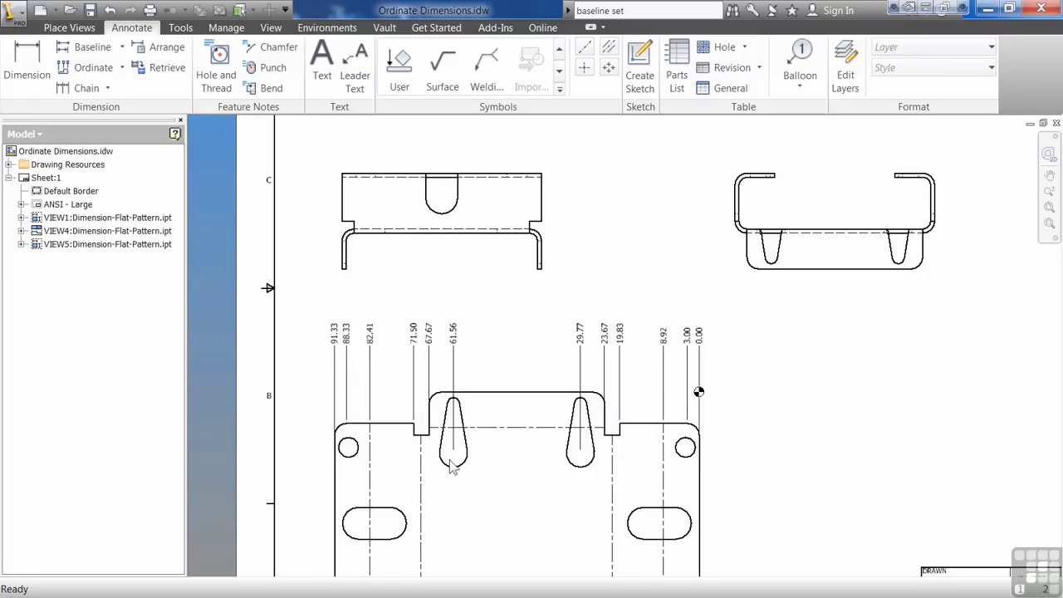
pyautogui.click(687, 370)
pyautogui.press('Delete')
pyautogui.click(346, 363)
pyautogui.press('Delete')
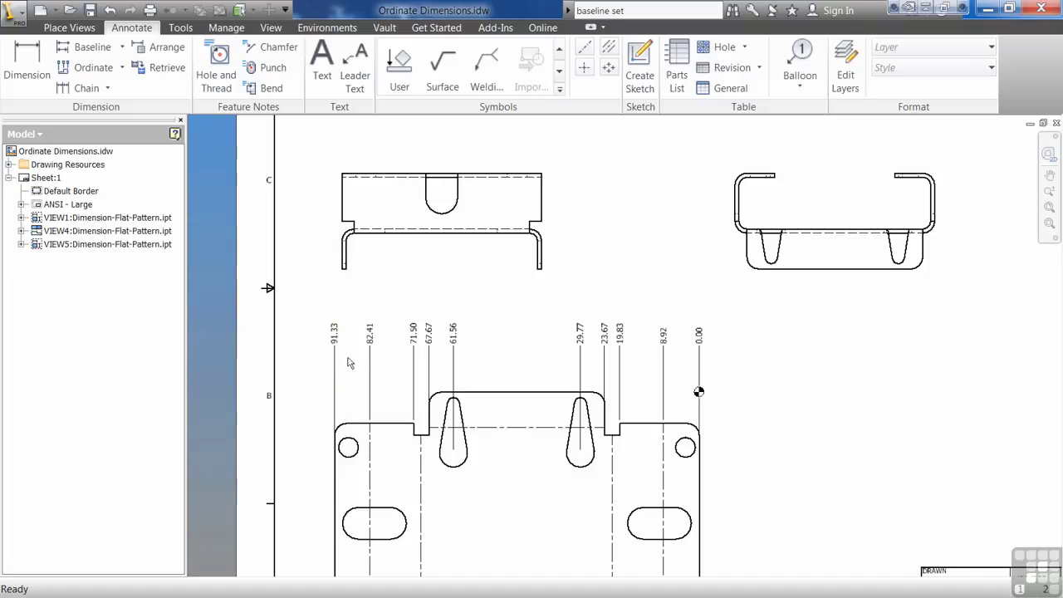
# Dimension the top-right edge with a higher ordinate tier reading 19.83, 3.00 and 0.00
pyautogui.click(86, 68)
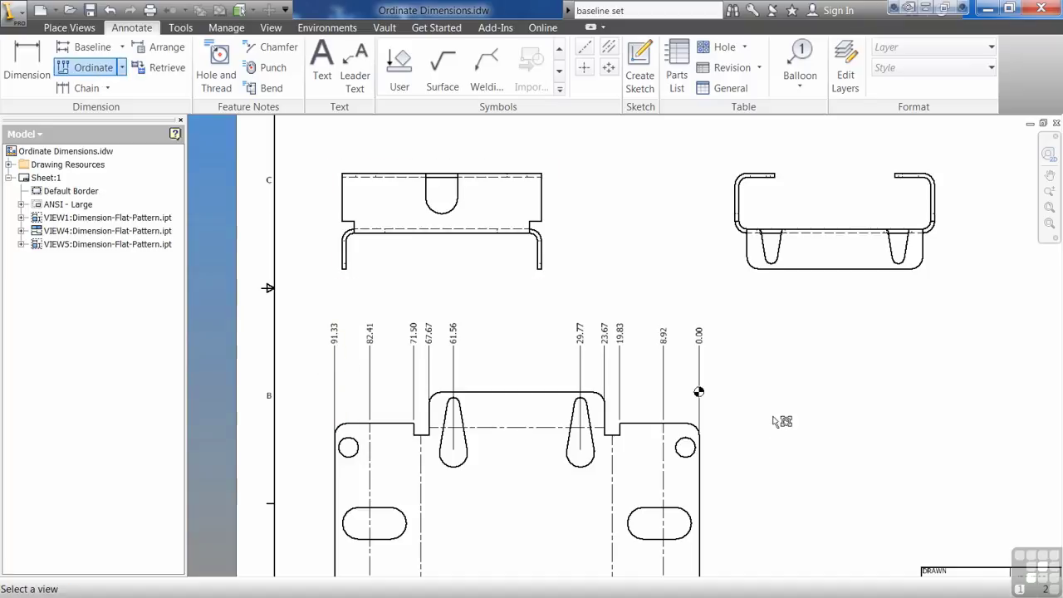
pyautogui.click(699, 393)
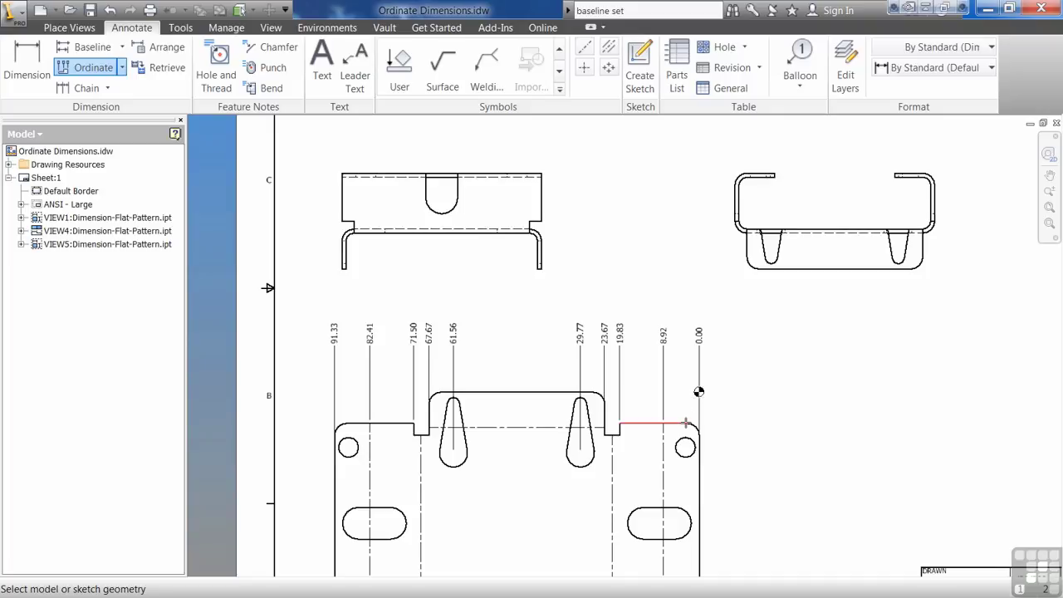
pyautogui.click(687, 423)
pyautogui.rightClick(689, 380)
pyautogui.click(727, 378)
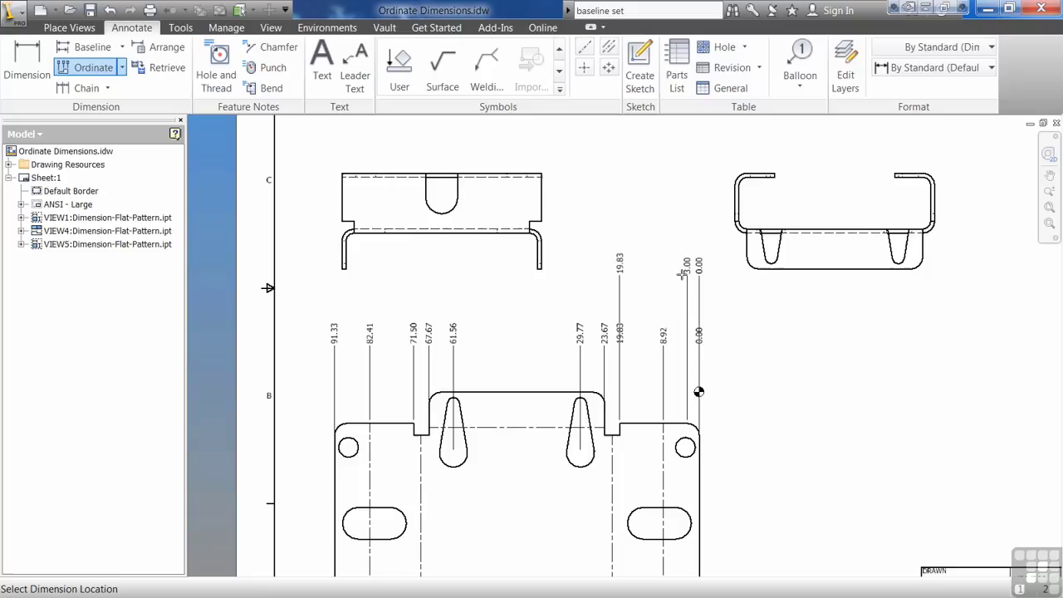
pyautogui.click(687, 268)
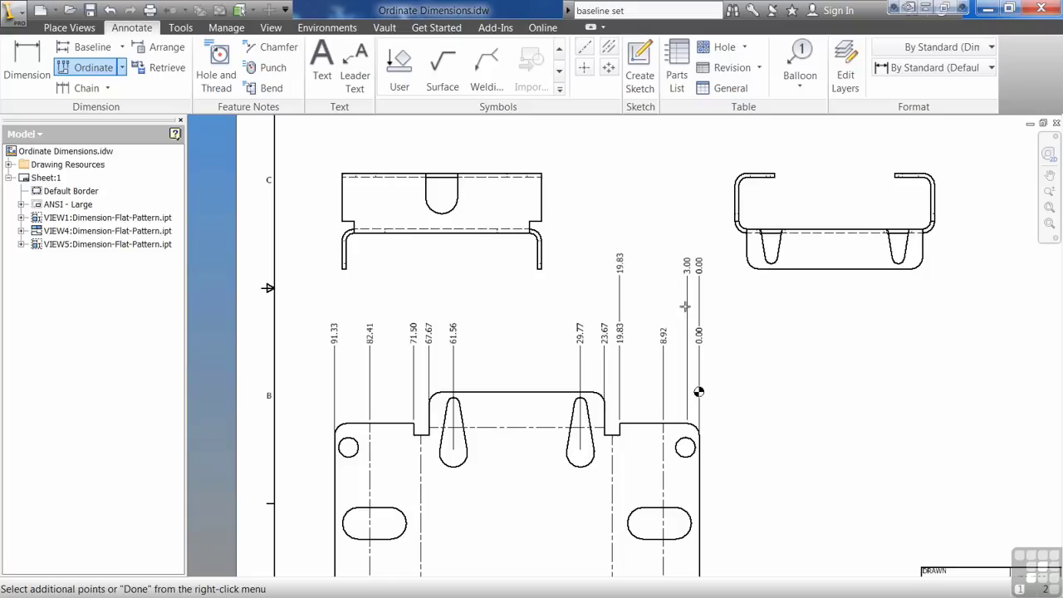
pyautogui.rightClick(672, 397)
pyautogui.click(736, 402)
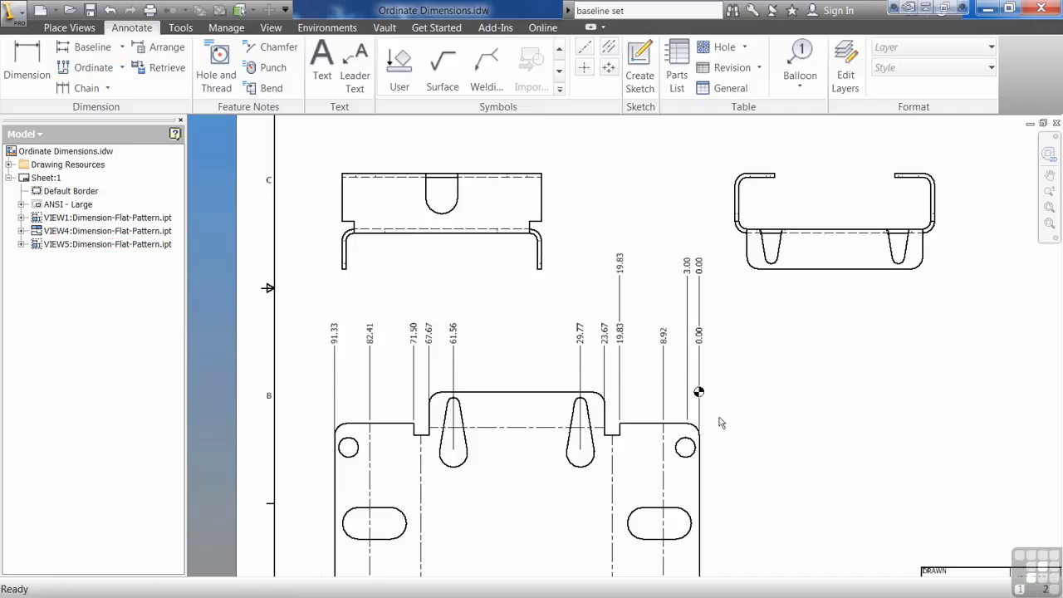
pyautogui.click(689, 405)
pyautogui.press('Escape')
pyautogui.moveTo(693, 407); pyautogui.dragTo(691, 291, button='middle')
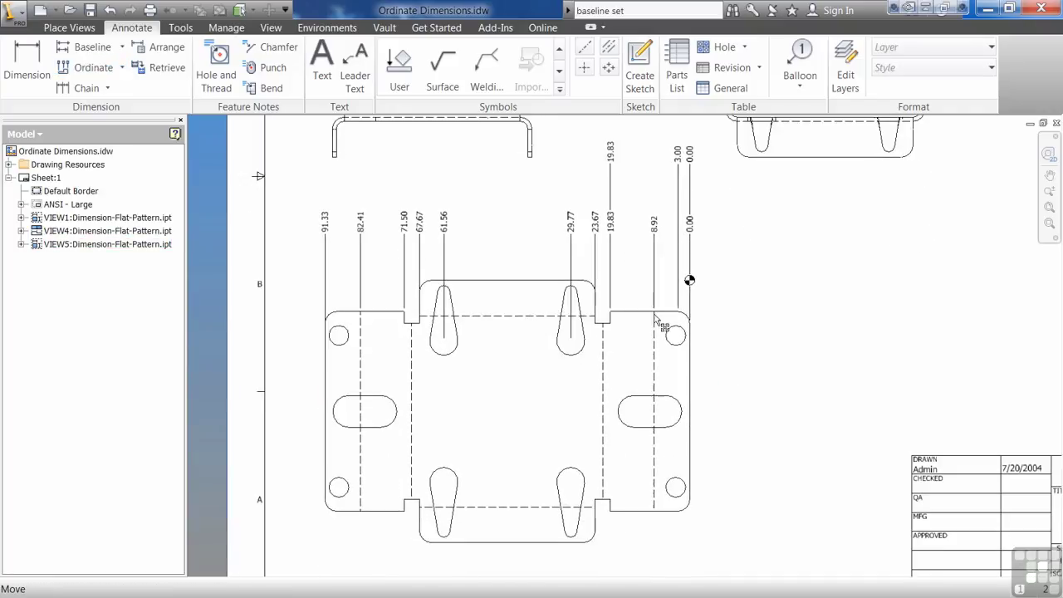
pyautogui.click(91, 68)
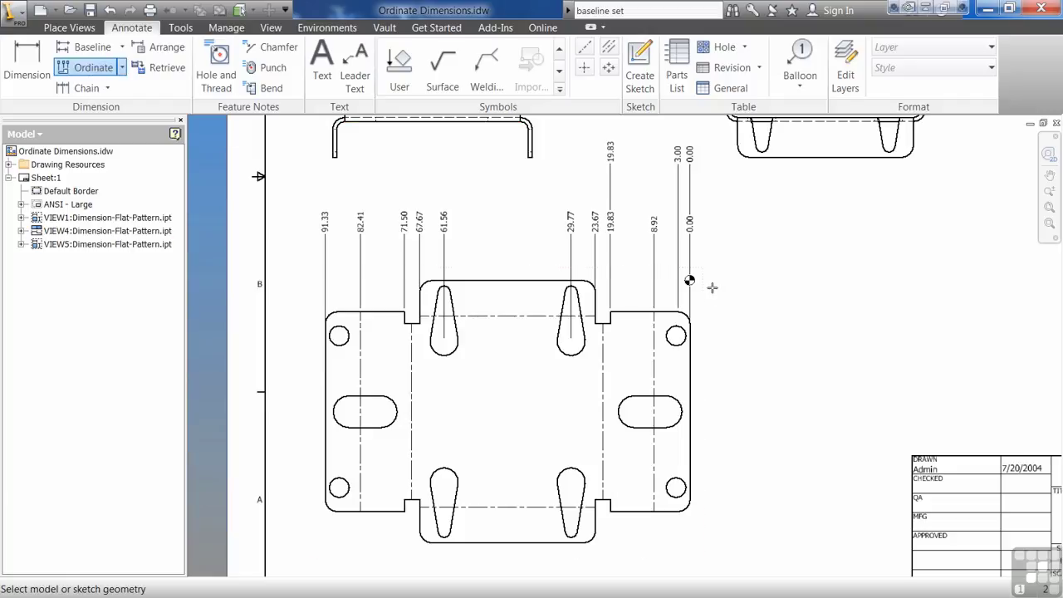
pyautogui.moveTo(725, 260); pyautogui.dragTo(542, 566)
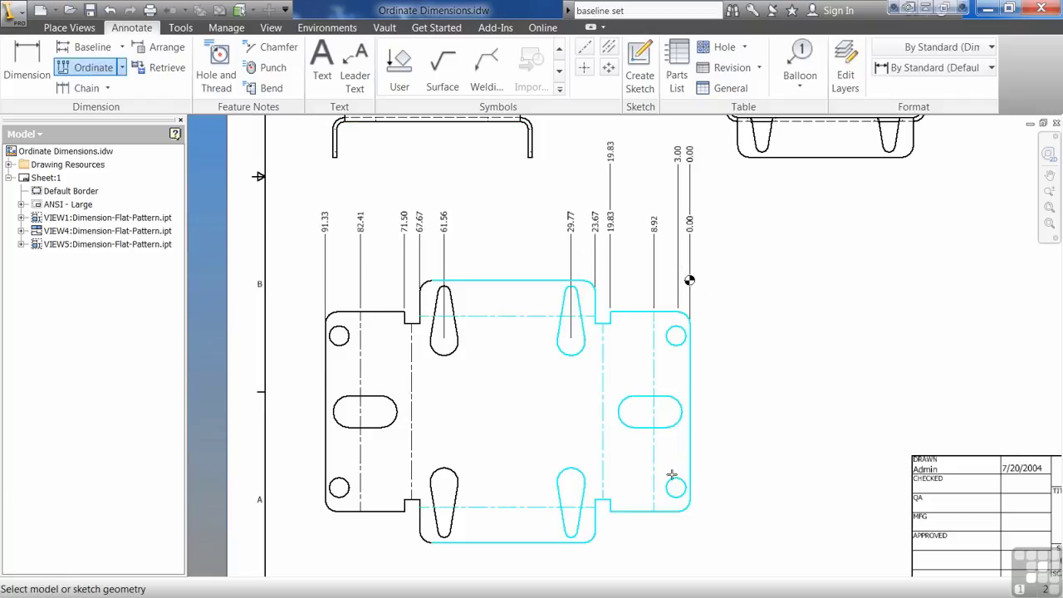
pyautogui.rightClick(721, 451)
pyautogui.click(761, 459)
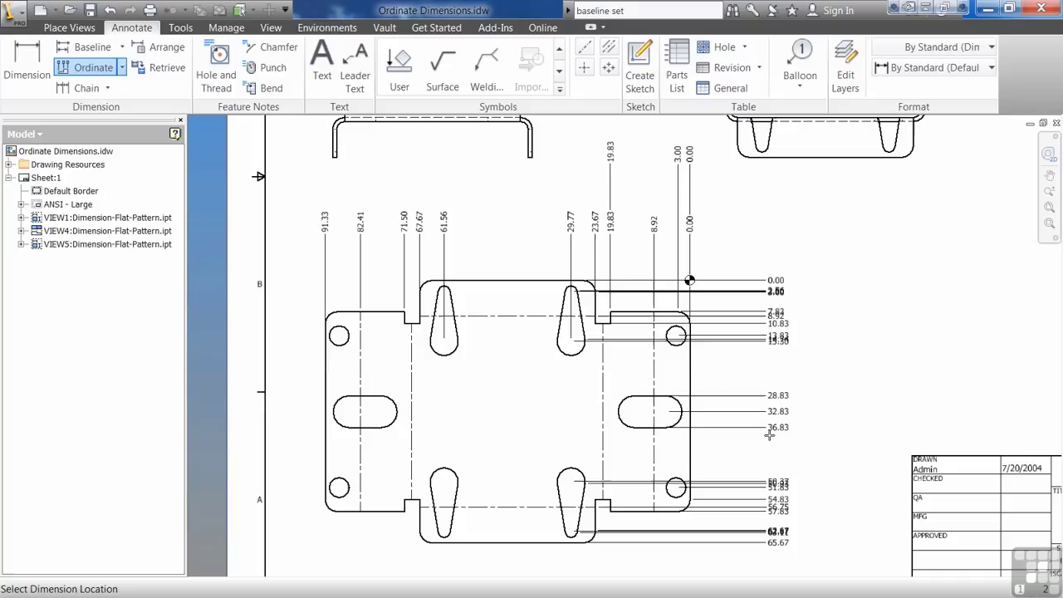
pyautogui.click(773, 430)
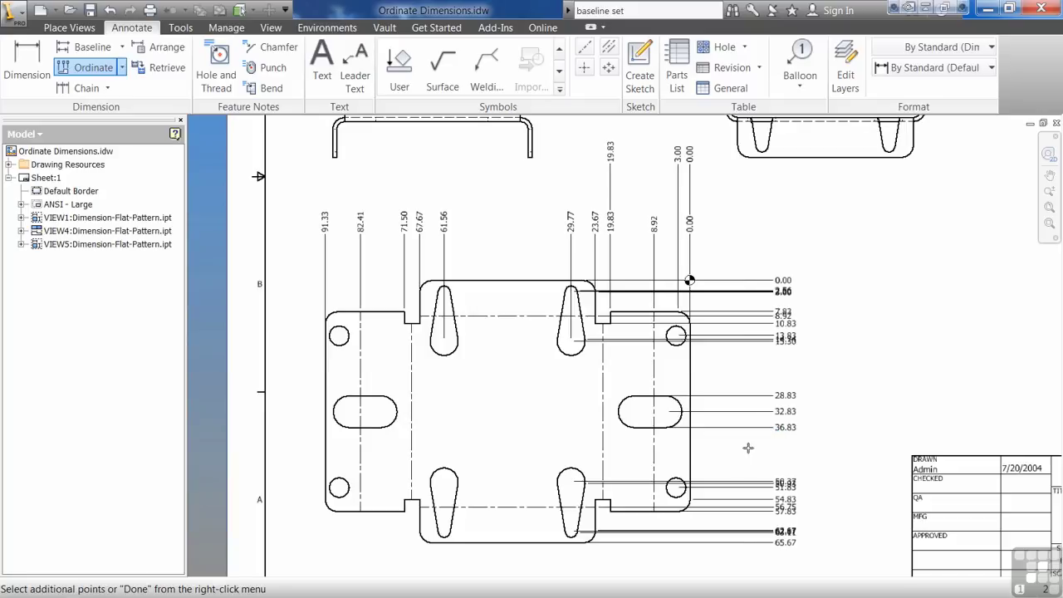
pyautogui.rightClick(757, 381)
pyautogui.click(810, 376)
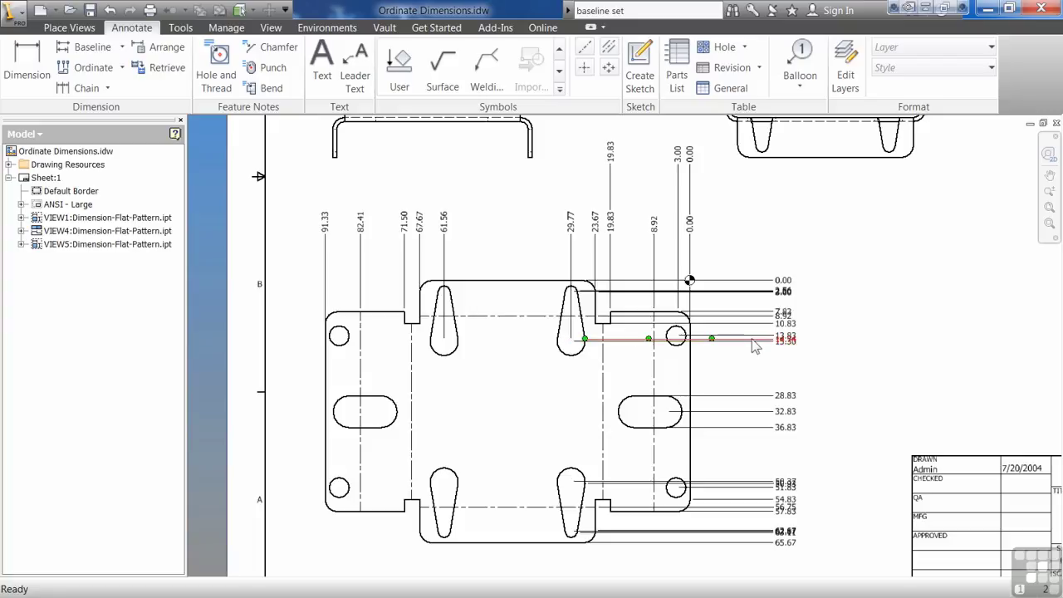
pyautogui.click(753, 344)
pyautogui.click(766, 378)
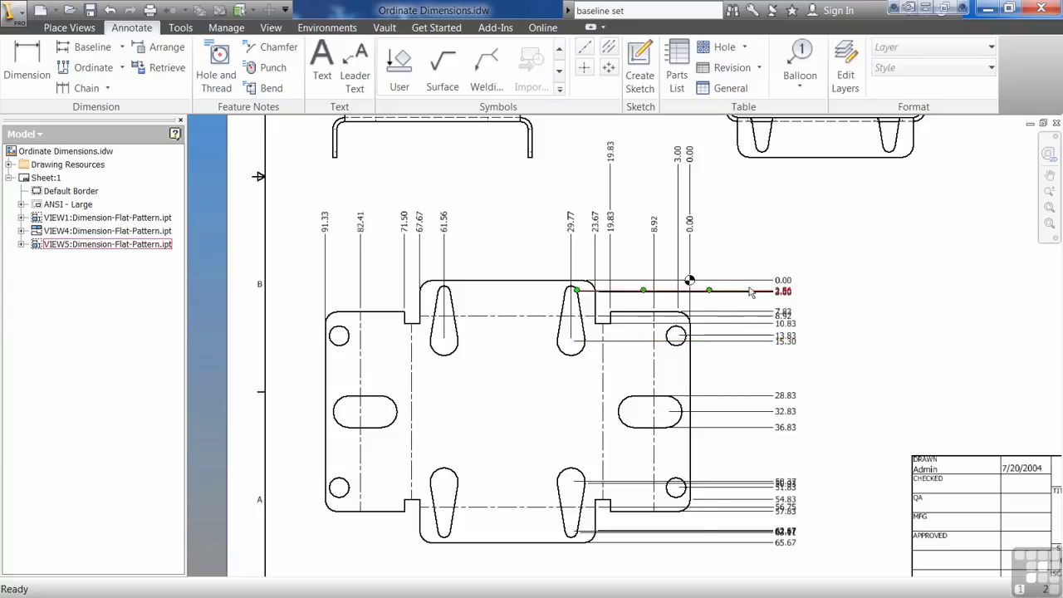
pyautogui.moveTo(817, 253); pyautogui.dragTo(765, 532)
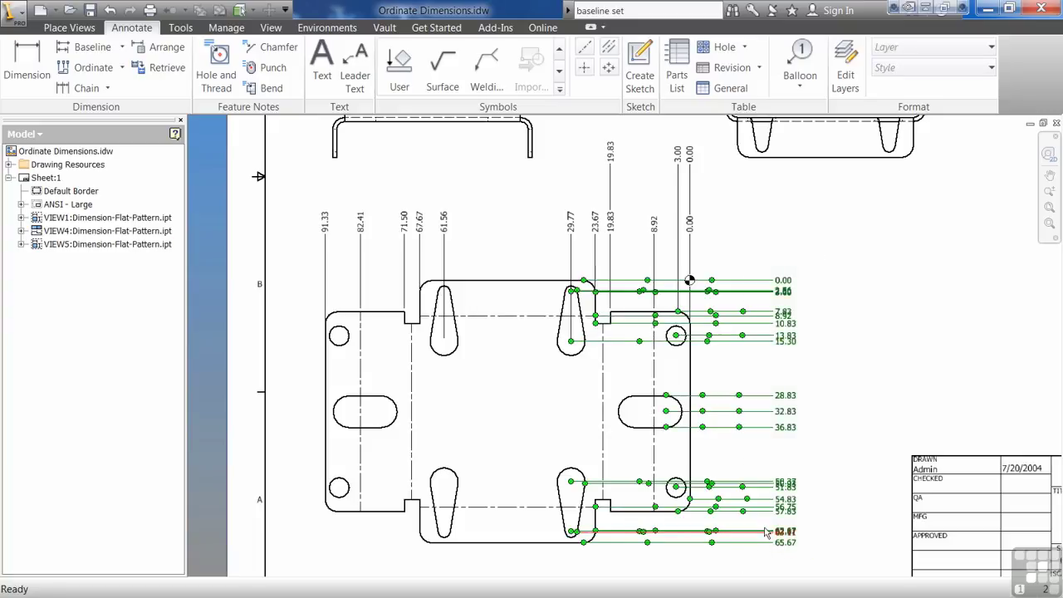
pyautogui.press('Delete')
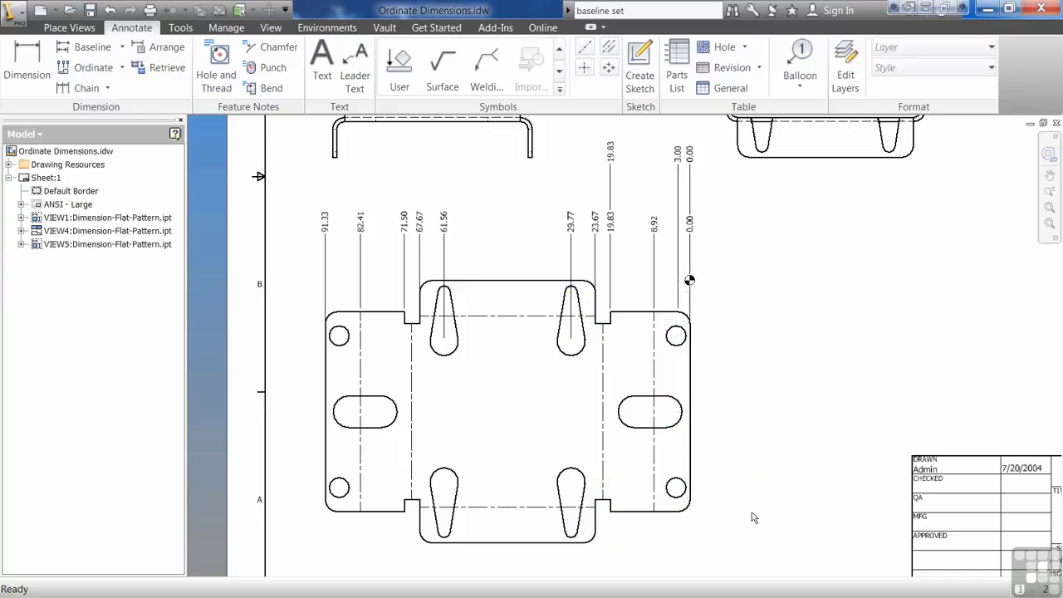
# Add a right-side ordinate column (0.00, 7.83, 28.83, 36.83, 57.83, 65.67) for the top, slot and bottom edges
pyautogui.click(80, 72)
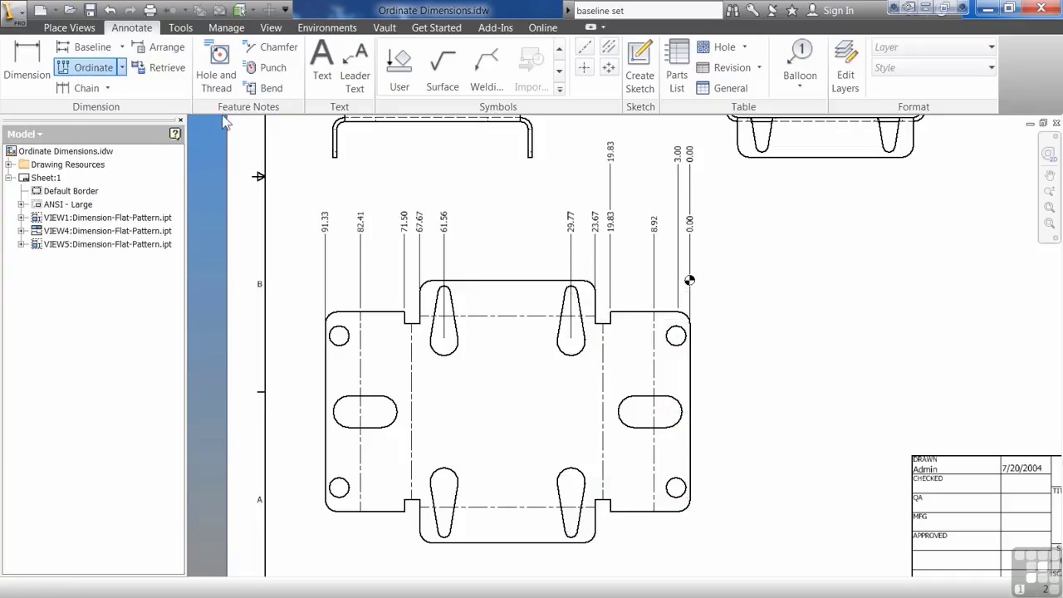
pyautogui.click(704, 301)
pyautogui.click(570, 281)
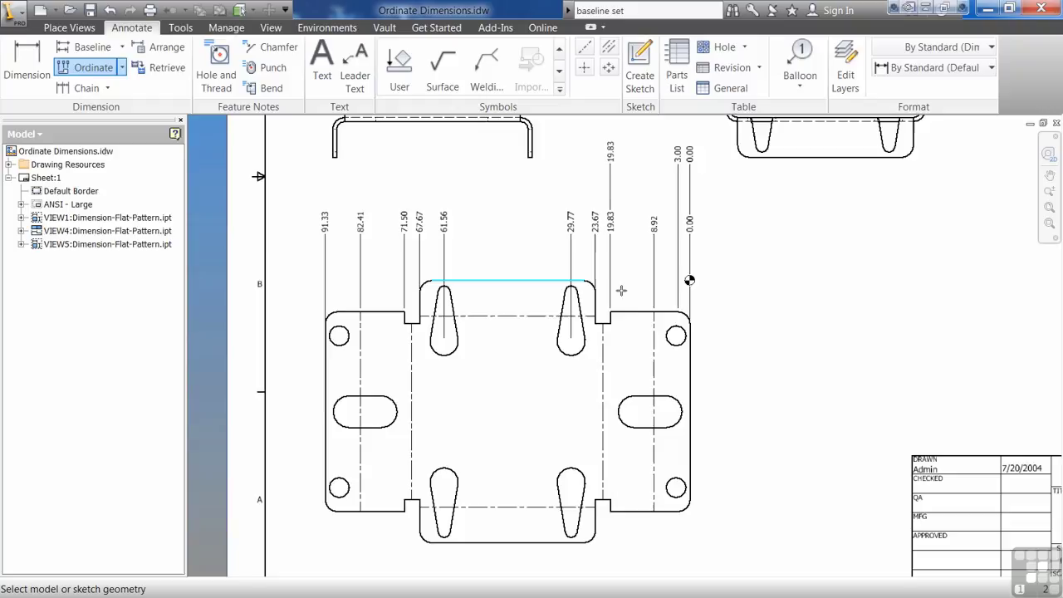
pyautogui.click(639, 313)
pyautogui.click(647, 396)
pyautogui.click(639, 427)
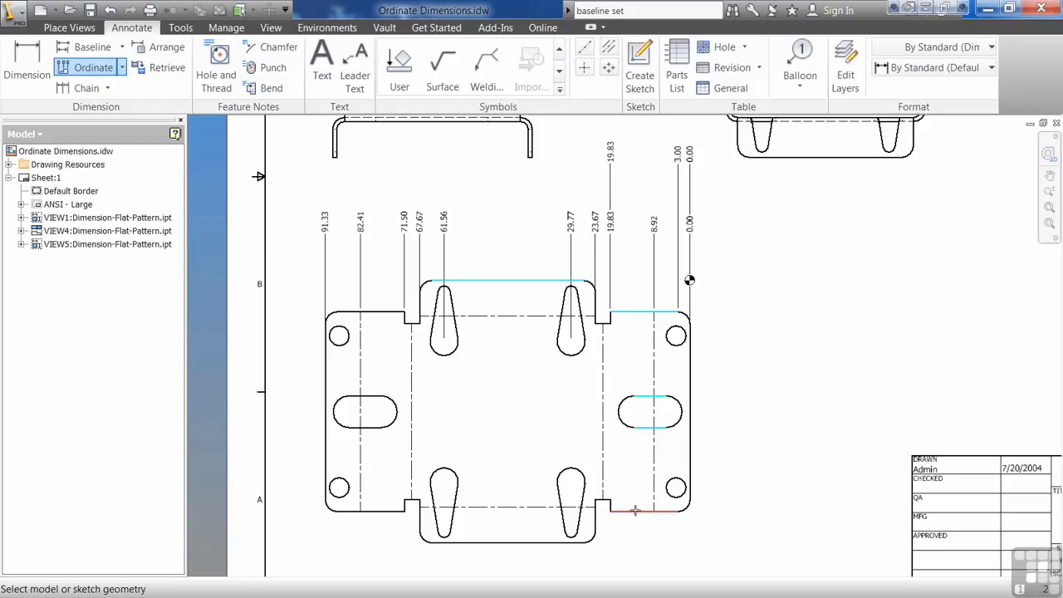
pyautogui.click(636, 510)
pyautogui.click(576, 541)
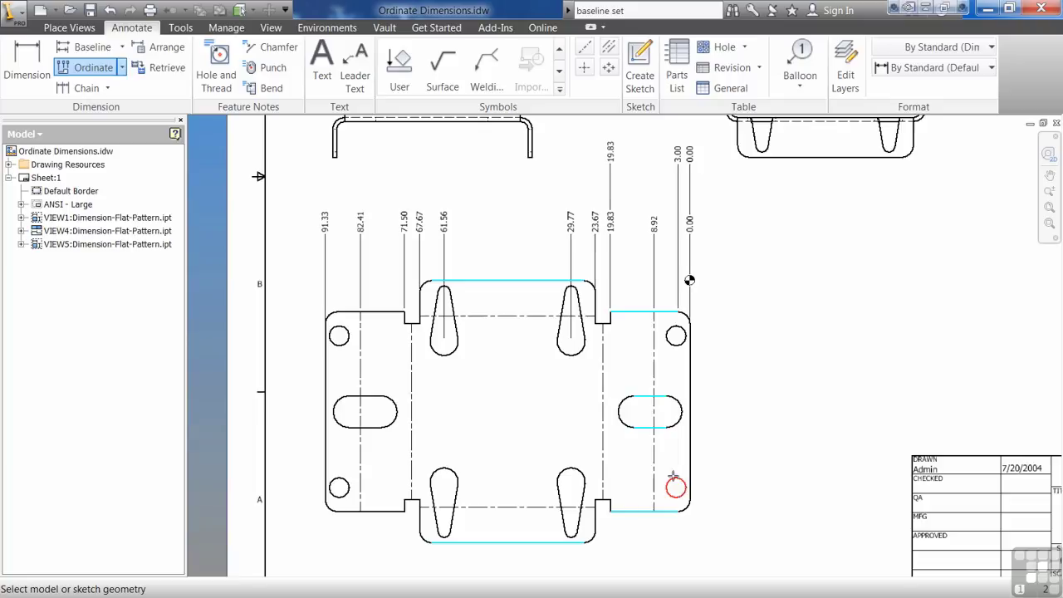
pyautogui.rightClick(740, 440)
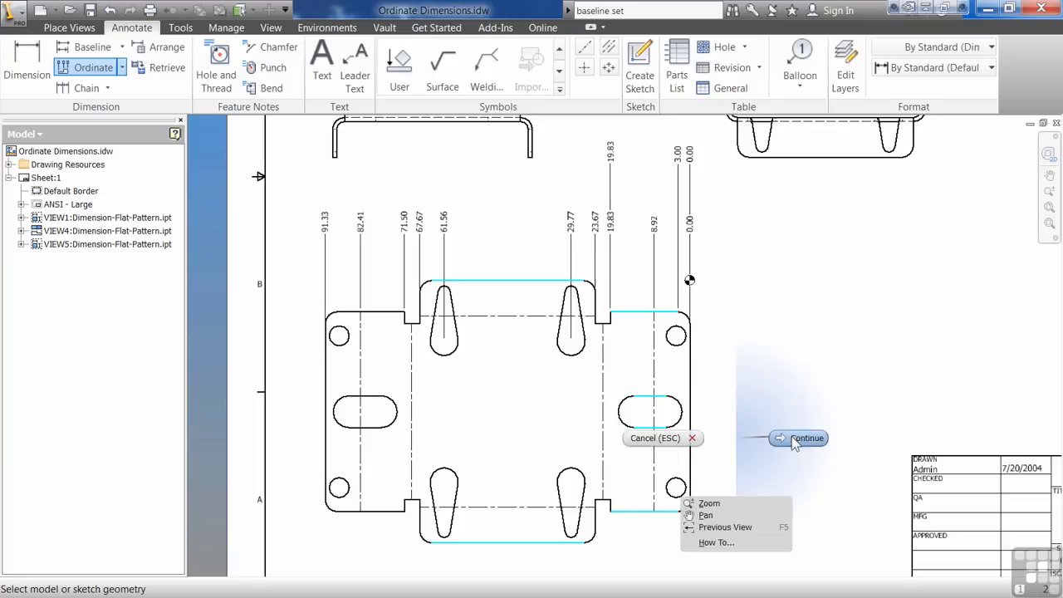
pyautogui.click(798, 438)
pyautogui.click(756, 399)
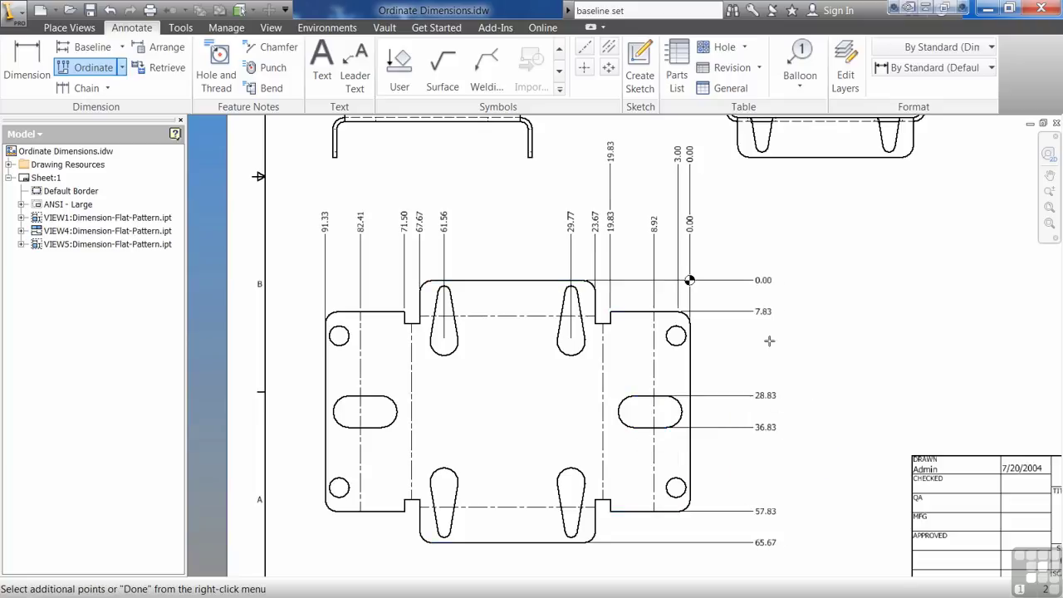
pyautogui.rightClick(739, 370)
pyautogui.click(798, 370)
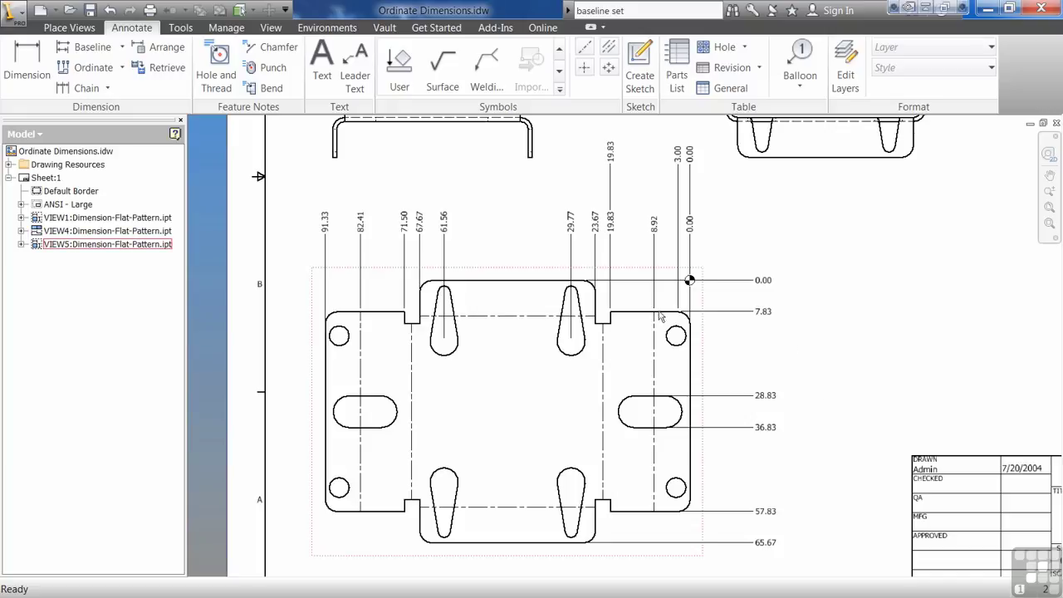
# Switch the right-side ordinate dimensions to the Default - mm [in] (ANSI) style
pyautogui.moveTo(783, 250); pyautogui.dragTo(751, 581)
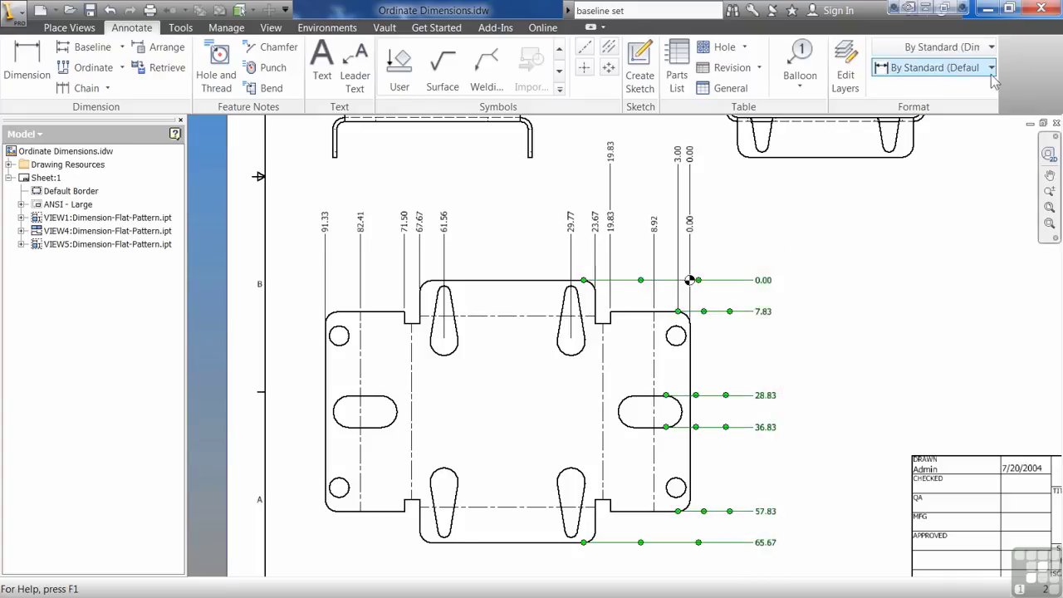
pyautogui.click(992, 68)
pyautogui.click(947, 159)
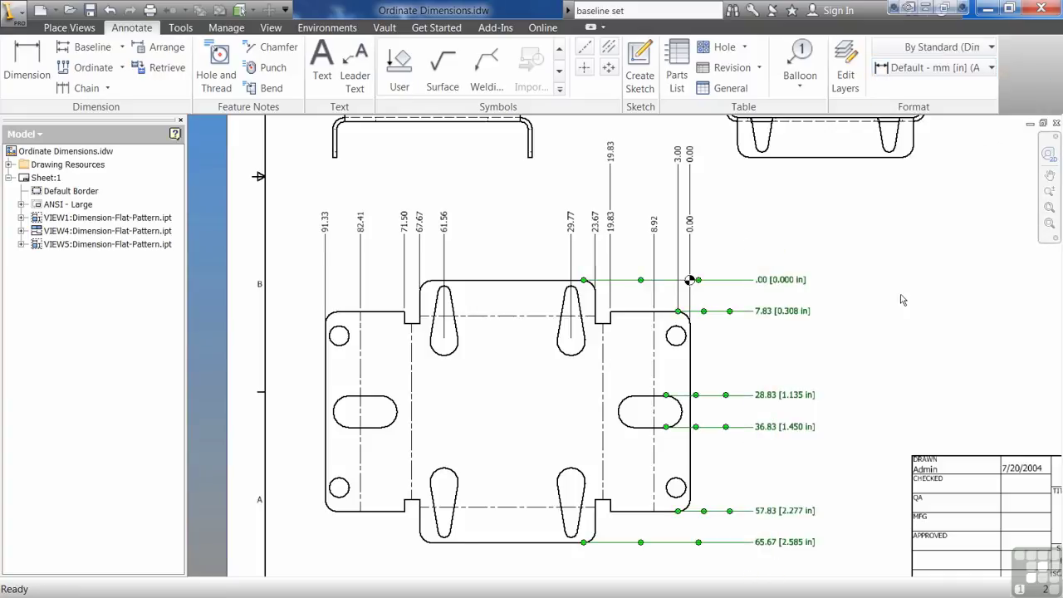
pyautogui.press('Escape')
# Set the top ordinate dimensions to the Default - mm (ANSI) style
pyautogui.moveTo(698, 248); pyautogui.dragTo(274, 208)
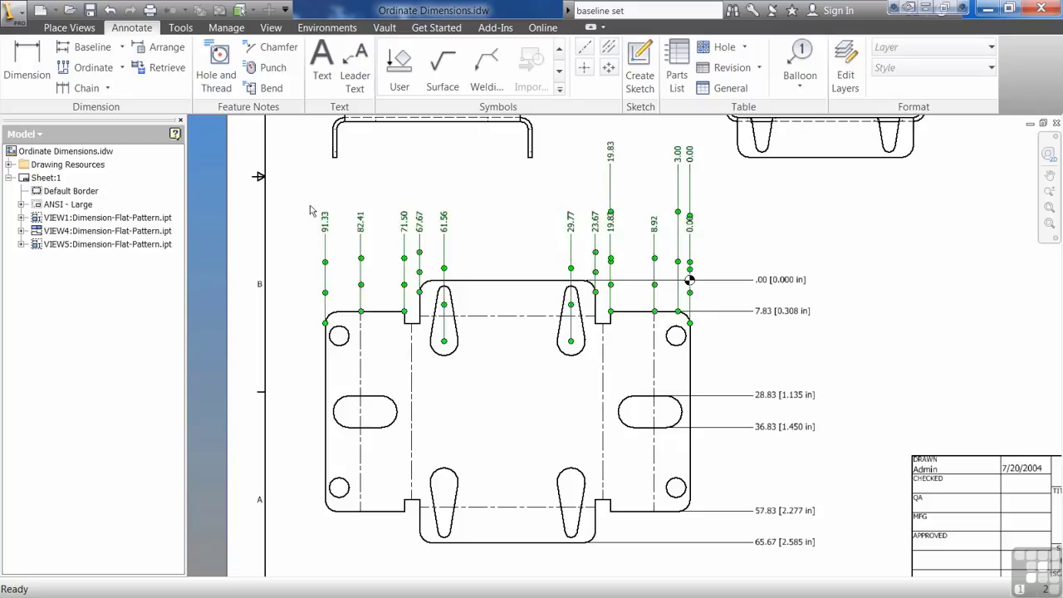
pyautogui.click(972, 67)
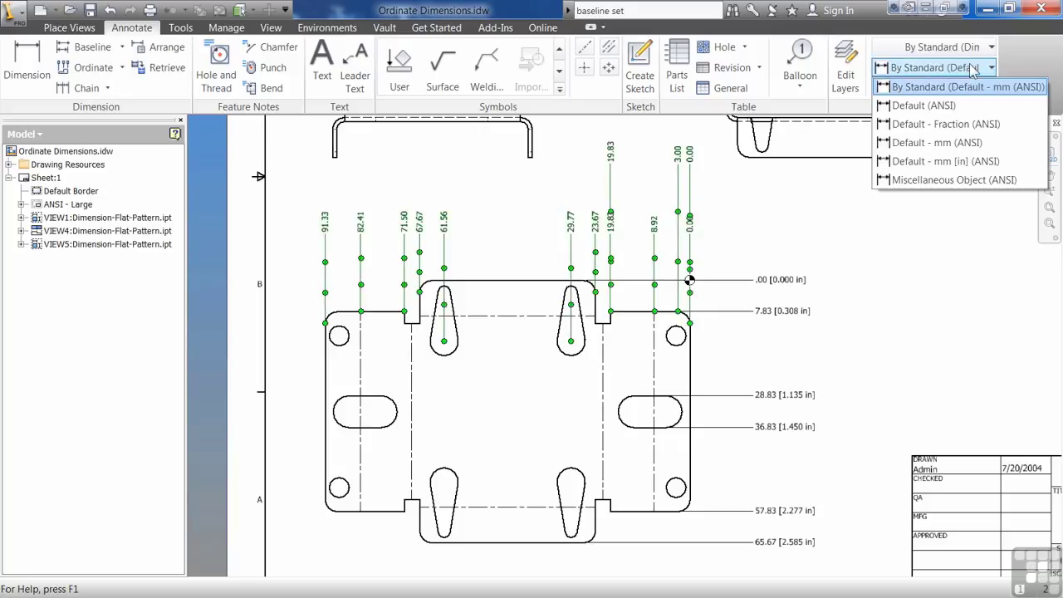
pyautogui.click(937, 142)
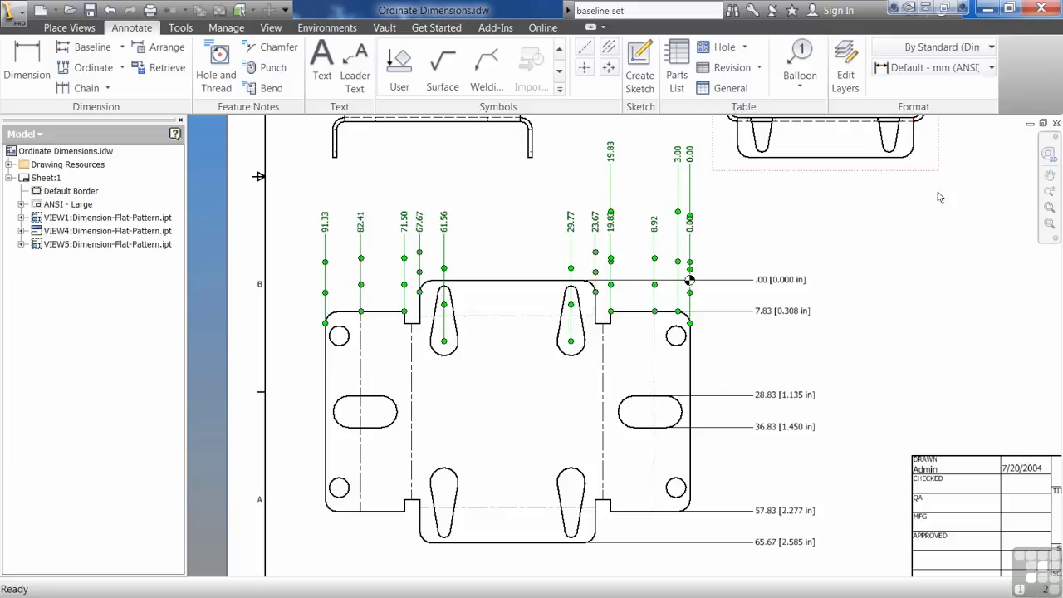
pyautogui.press('Escape')
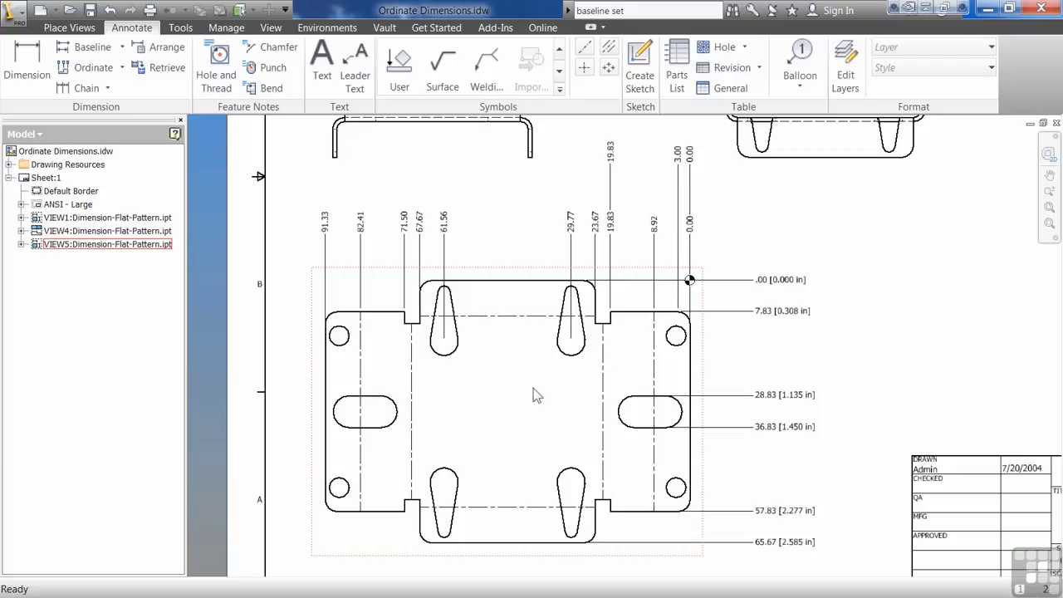
# Zoom out to show the full sheet with the mm tiers on top and the dual-unit column on the right
pyautogui.click(123, 67)
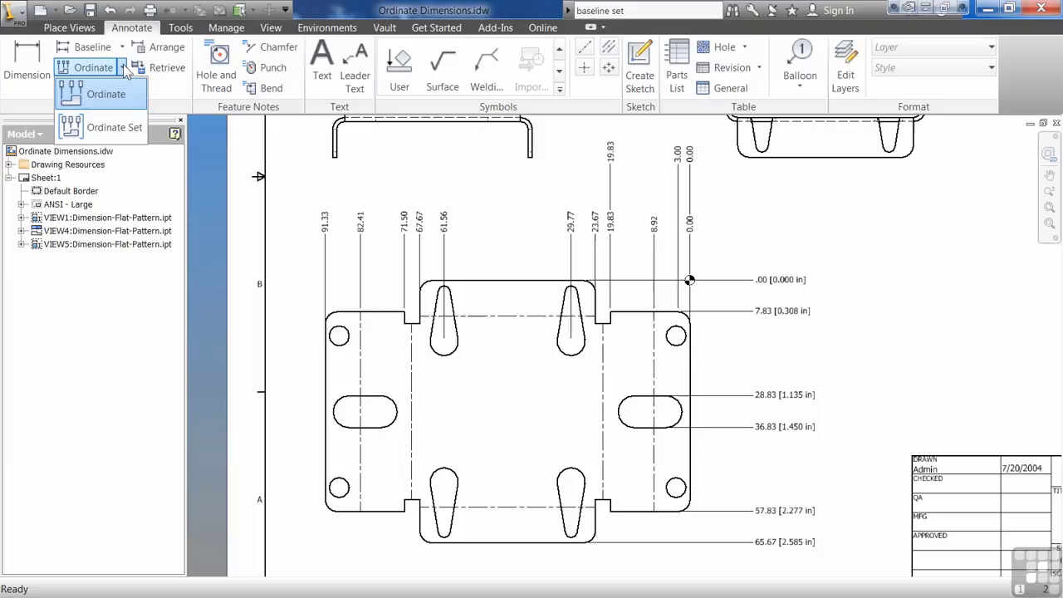
pyautogui.click(123, 67)
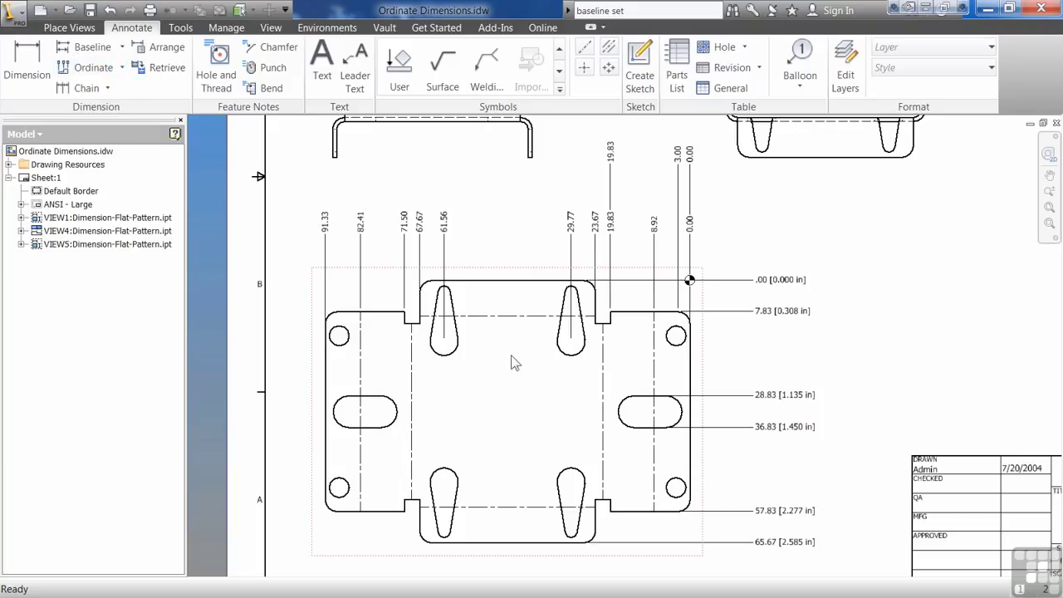
pyautogui.scroll(-3, 470, 417)
pyautogui.moveTo(516, 462); pyautogui.dragTo(513, 458, button='middle')
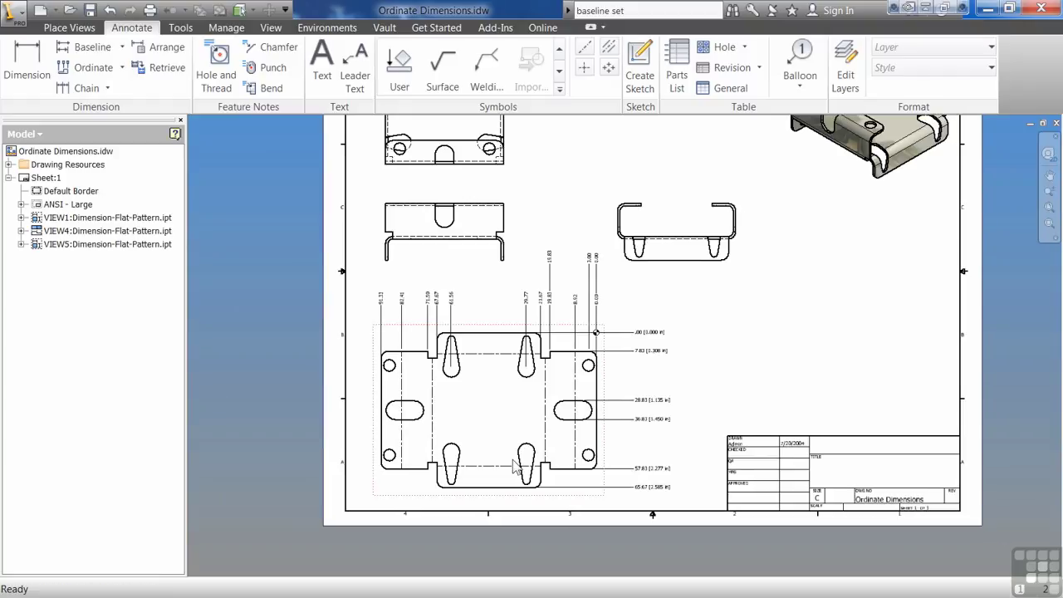